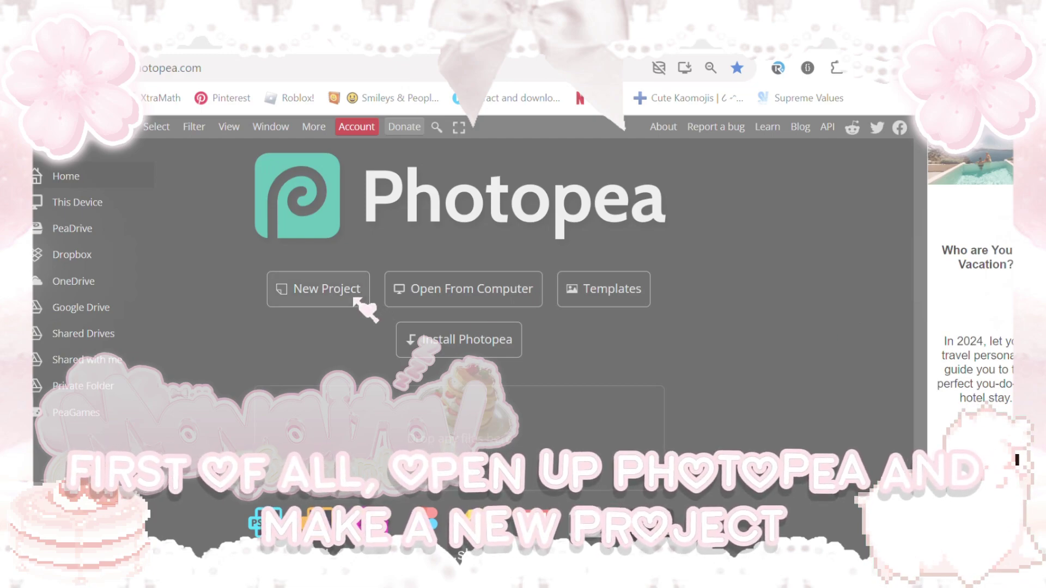
# Create a new 1280 by 720 pixel project with a transparent background.
pyautogui.click(357, 300)
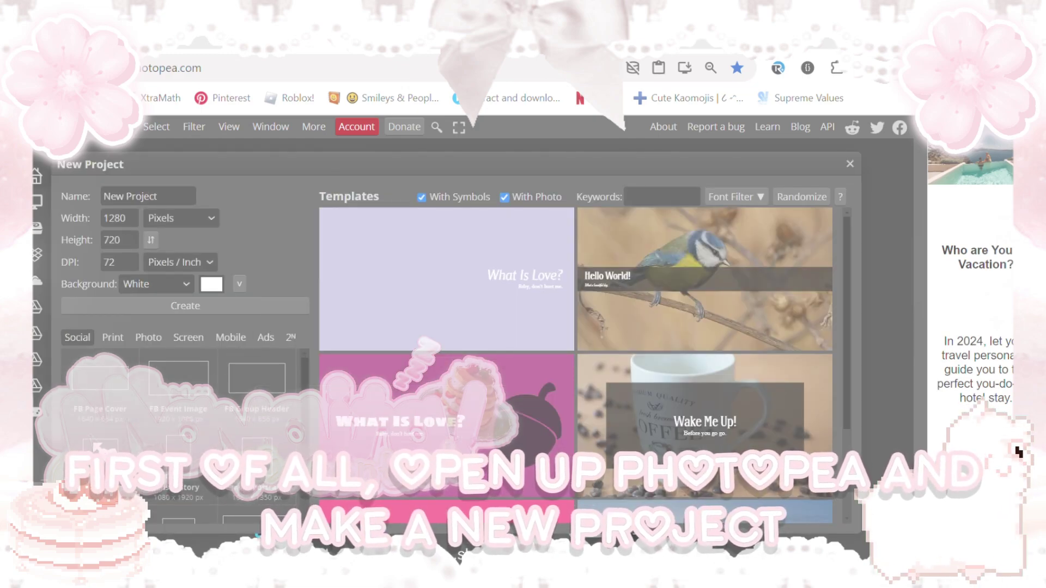
pyautogui.click(109, 382)
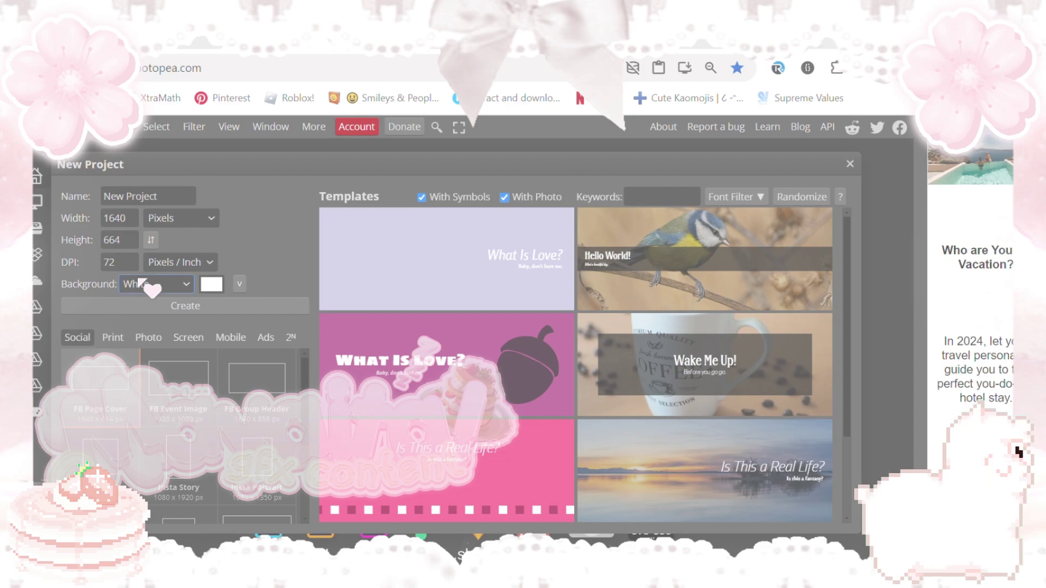
pyautogui.scroll(-3, 226, 397)
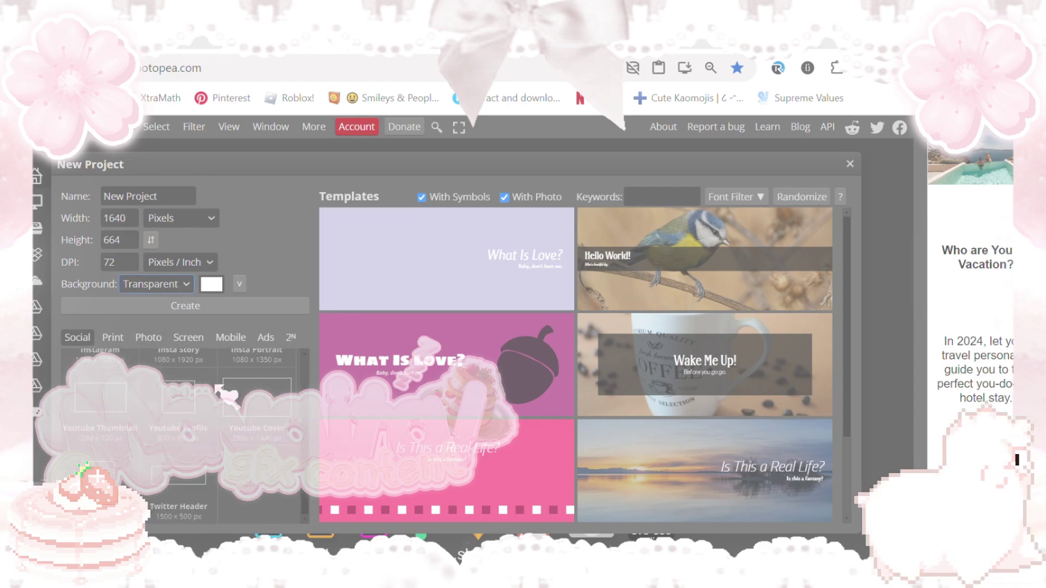
pyautogui.click(120, 406)
pyautogui.scroll(3, 163, 403)
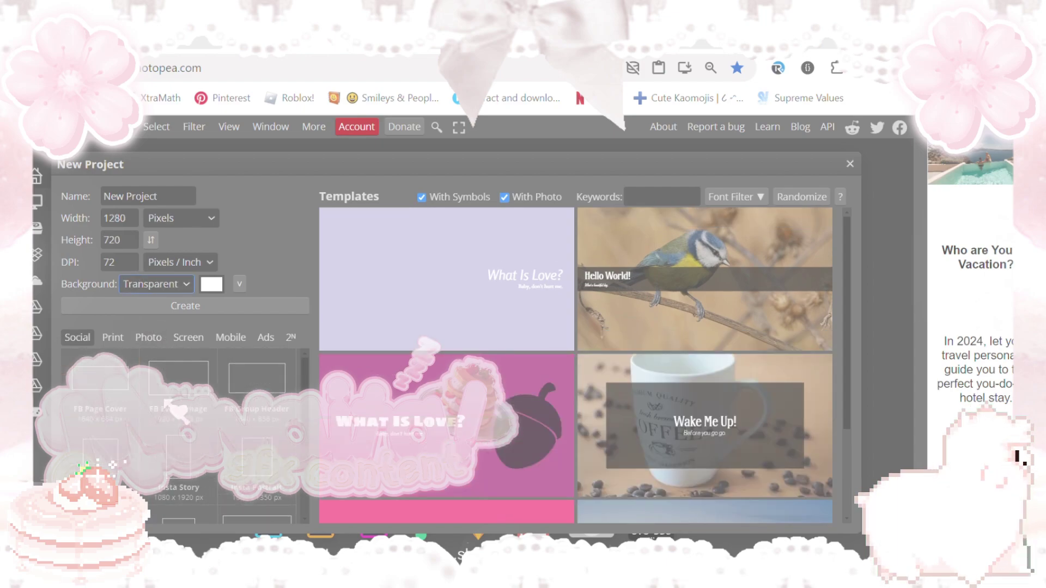
pyautogui.click(160, 311)
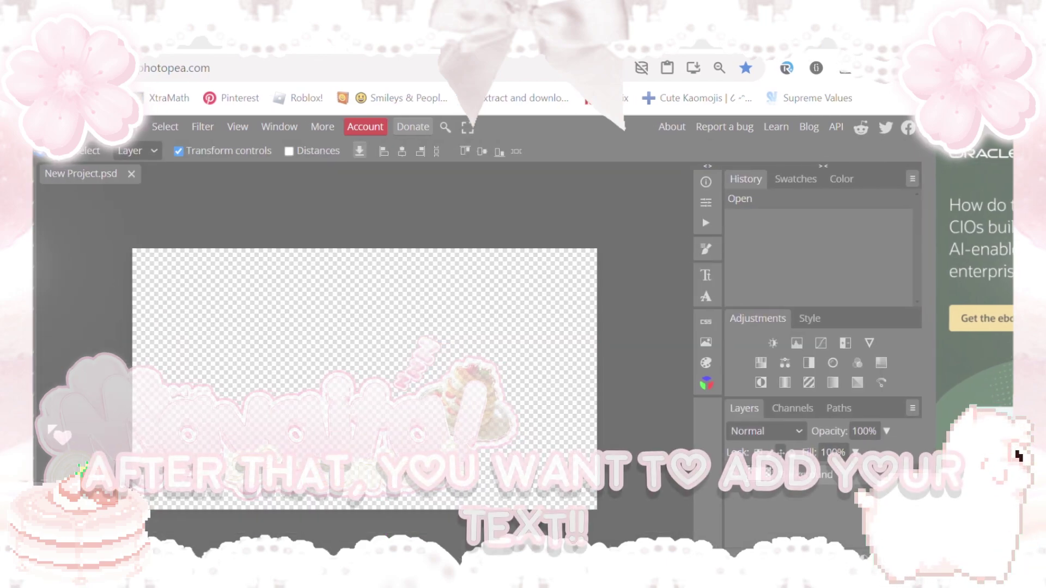
# Add a text layer reading "Mayaita" in the loaded Porky's font and close the read_me-pdf document that comes with the font.
pyautogui.click(41, 431)
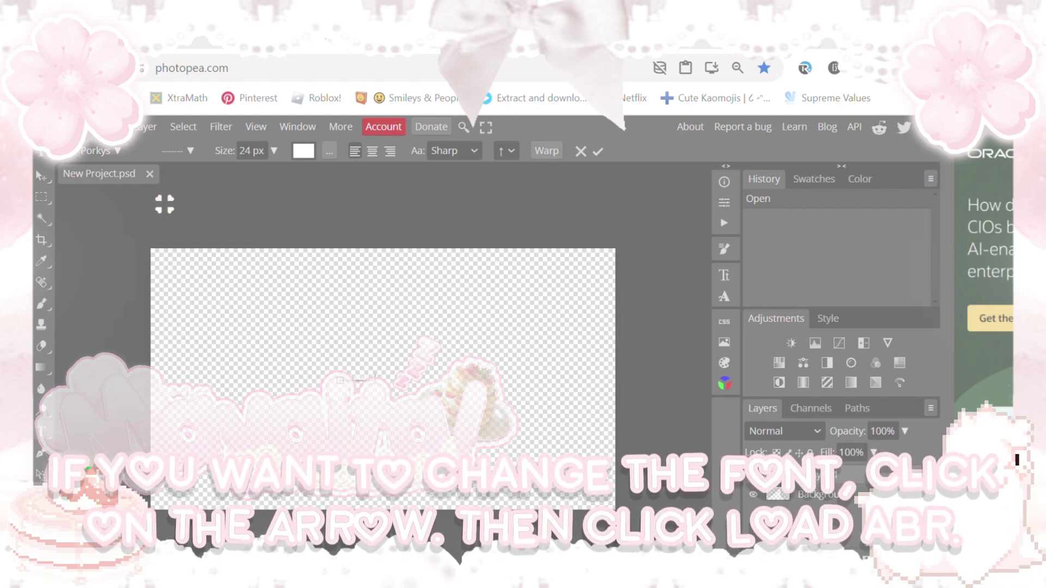
pyautogui.click(117, 151)
pyautogui.click(207, 173)
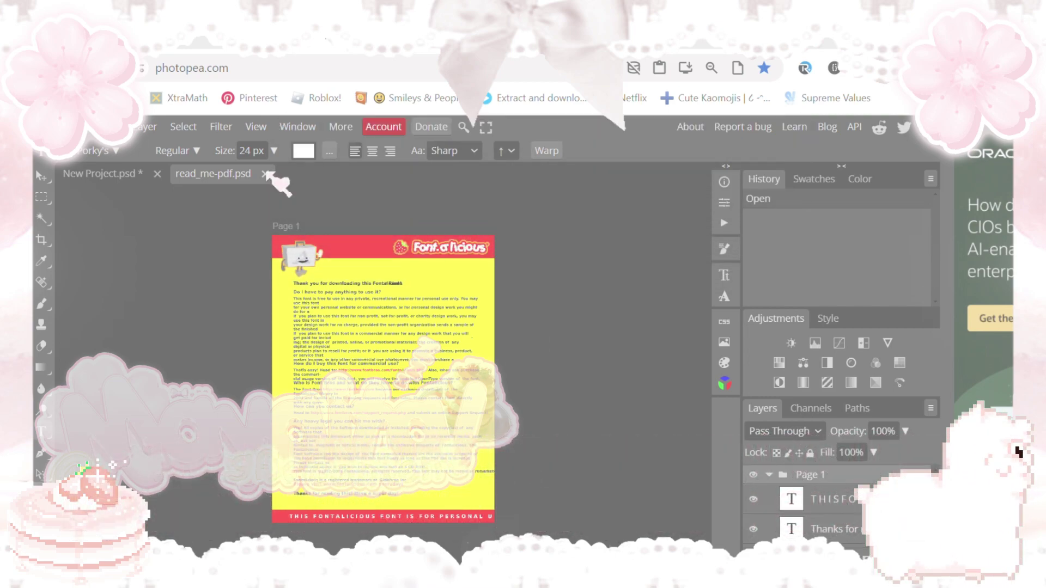
pyautogui.click(265, 174)
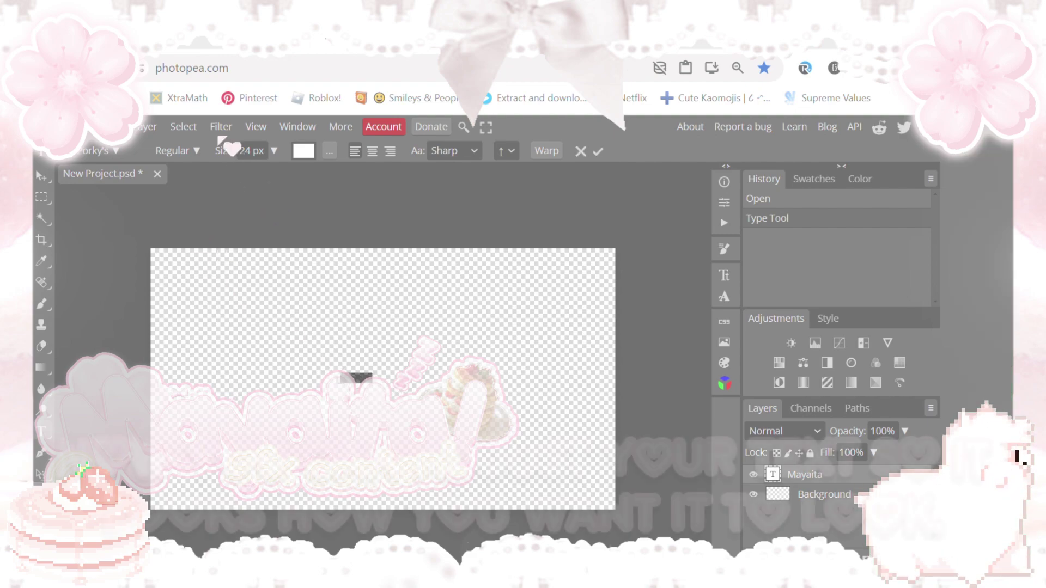
pyautogui.click(98, 151)
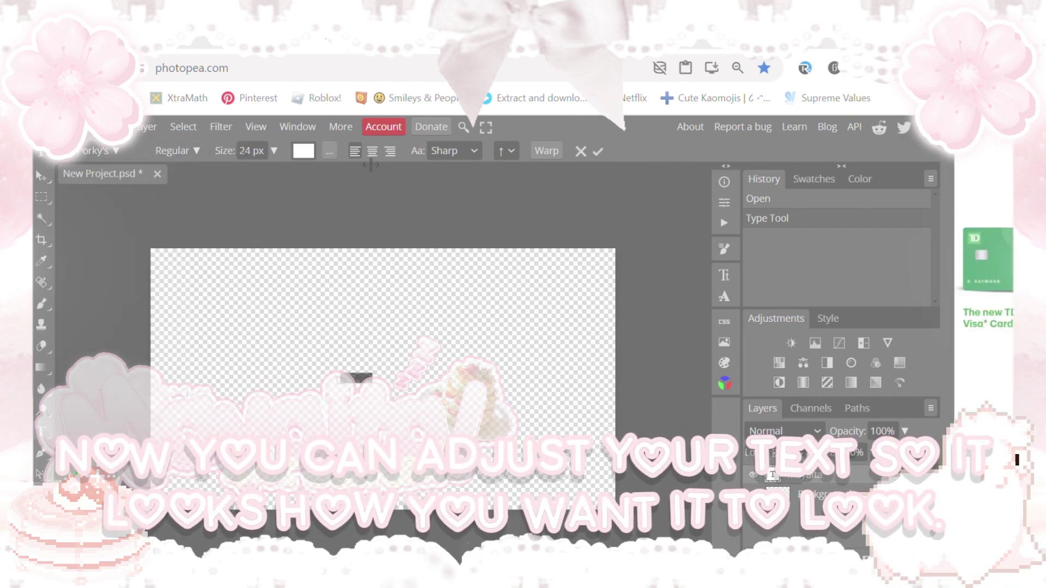
# Set the text size to 250 px and move the text to the middle of the canvas.
pyautogui.click(274, 151)
pyautogui.moveTo(221, 173); pyautogui.dragTo(273, 173)
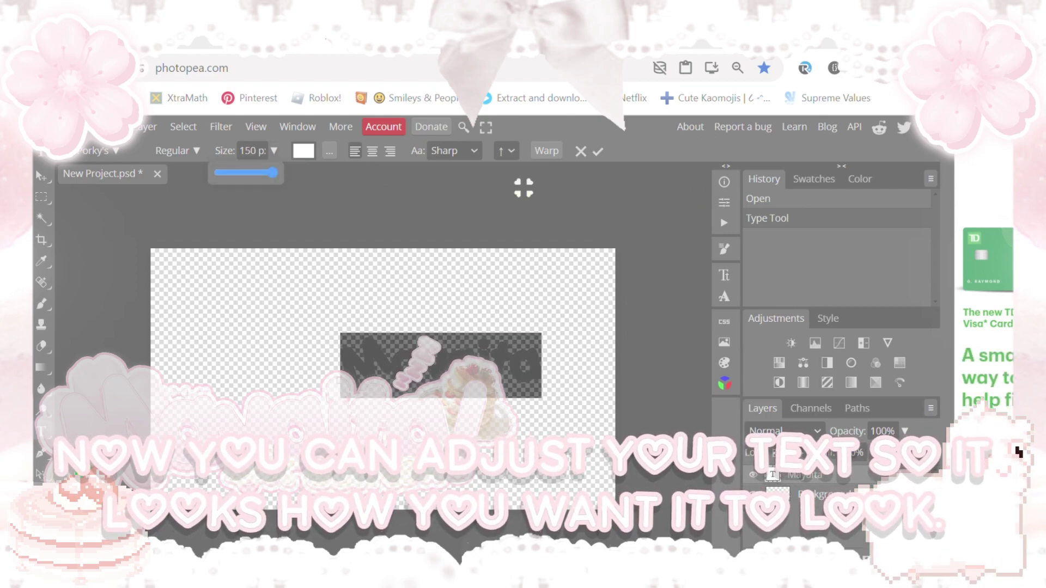
pyautogui.click(257, 153)
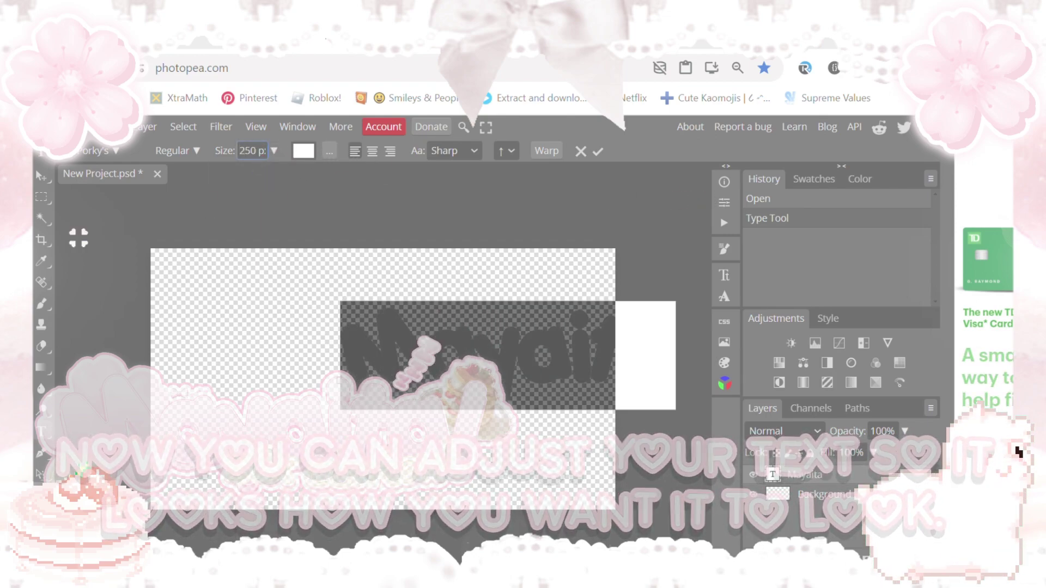
pyautogui.click(42, 177)
pyautogui.moveTo(436, 355); pyautogui.dragTo(310, 378)
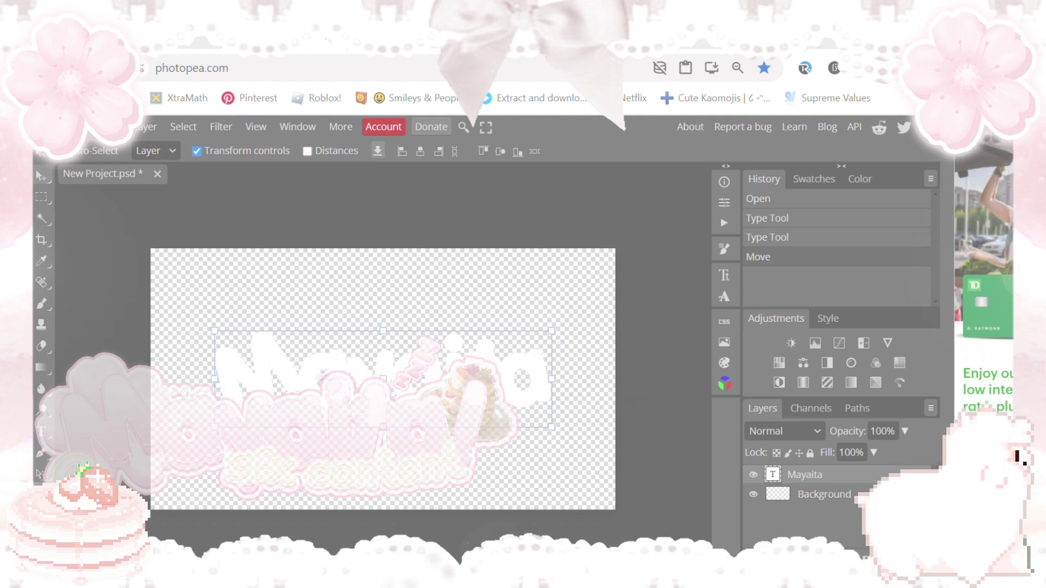
# Open the blending options of the text layer and enable a Gradient Overlay.
pyautogui.rightClick(808, 475)
pyautogui.click(708, 176)
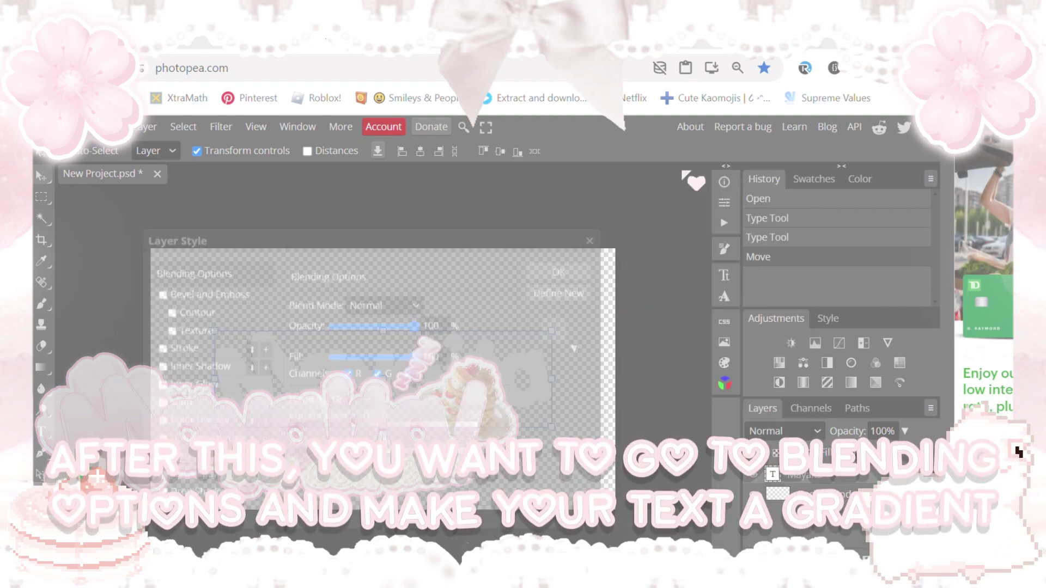
pyautogui.moveTo(480, 231); pyautogui.dragTo(837, 214)
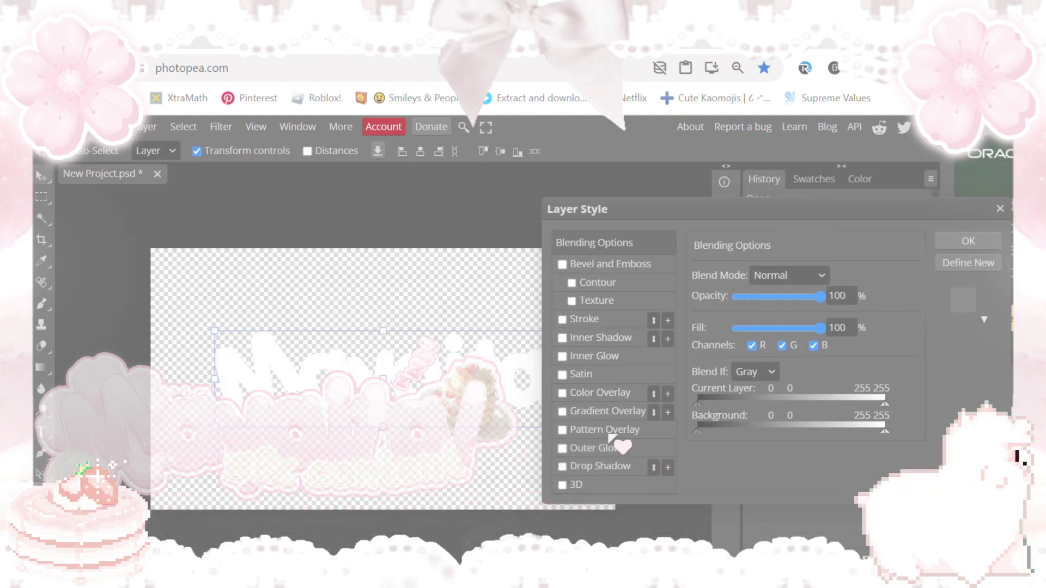
pyautogui.click(581, 412)
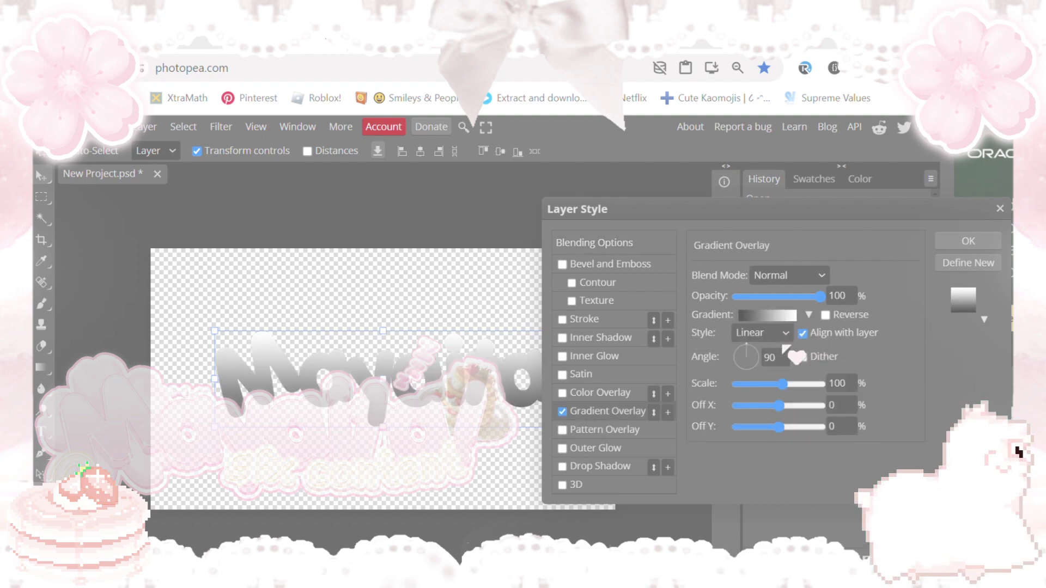
# Edit the overlay gradient to run from white at 0% to pink ff99b7 at 71%.
pyautogui.click(769, 317)
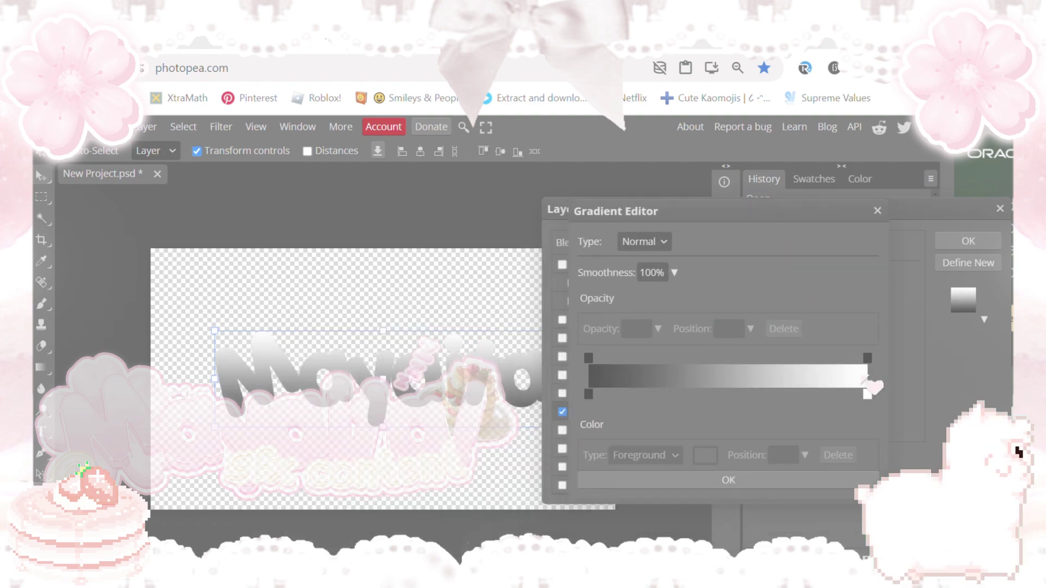
pyautogui.moveTo(589, 395)
pyautogui.mouseDown()
pyautogui.moveTo(854, 397)
pyautogui.moveTo(763, 411)
pyautogui.moveTo(586, 409)
pyautogui.mouseUp()
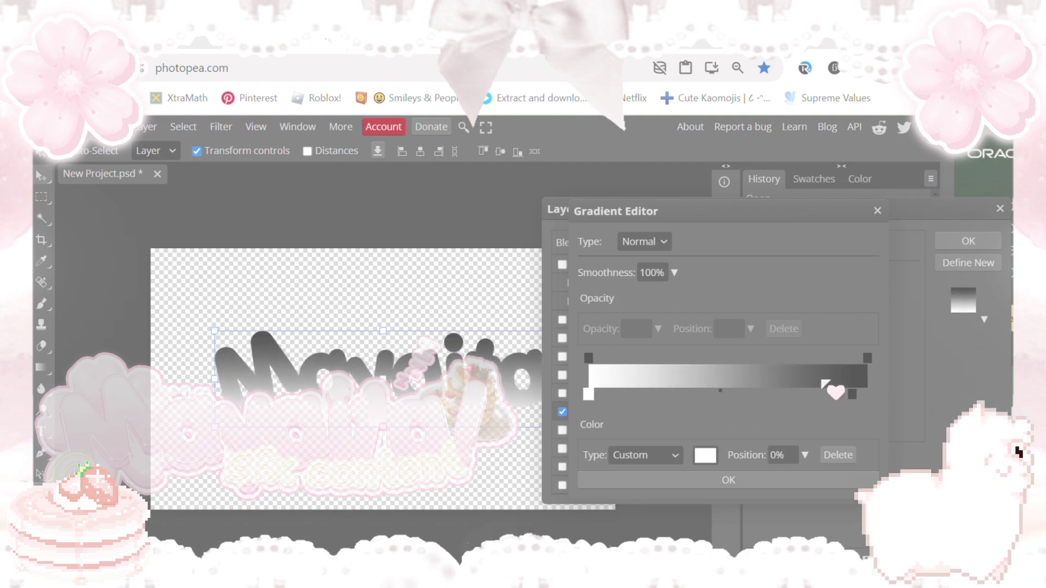
pyautogui.moveTo(852, 393); pyautogui.dragTo(811, 395)
pyautogui.click(705, 456)
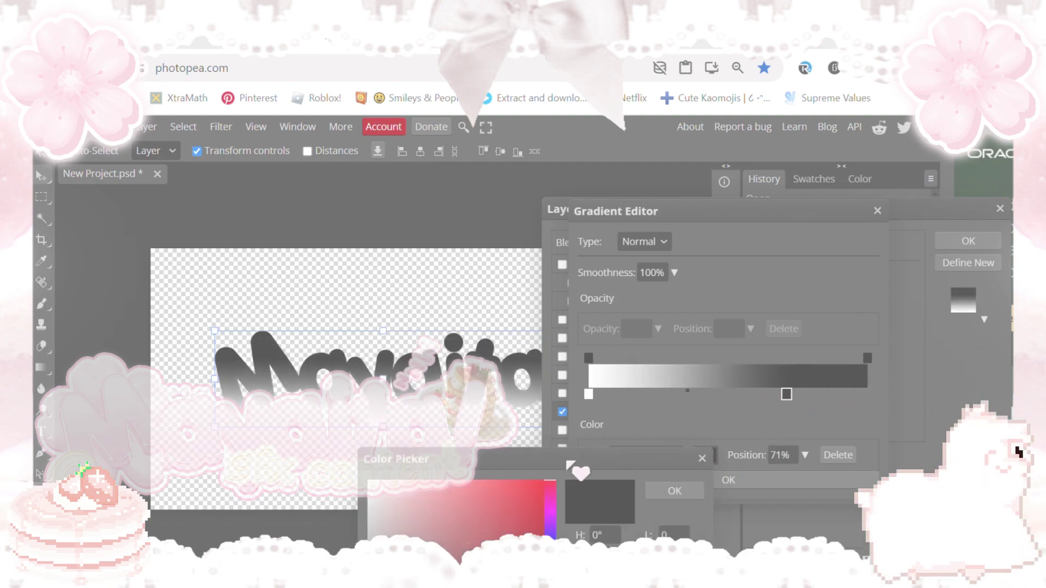
pyautogui.moveTo(735, 320)
pyautogui.mouseDown()
pyautogui.moveTo(645, 297)
pyautogui.moveTo(663, 295)
pyautogui.mouseUp()
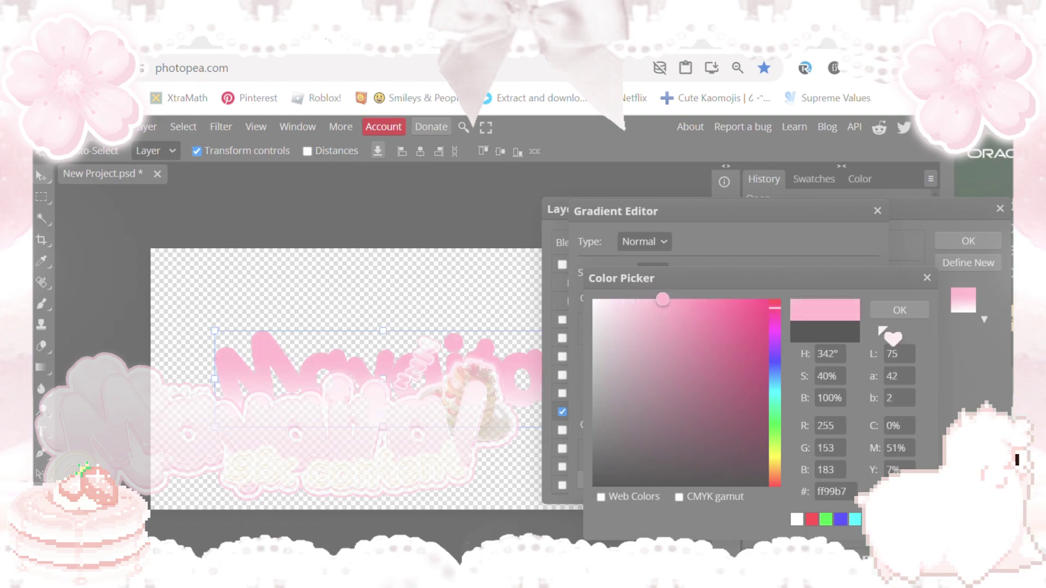
pyautogui.click(911, 309)
pyautogui.click(654, 477)
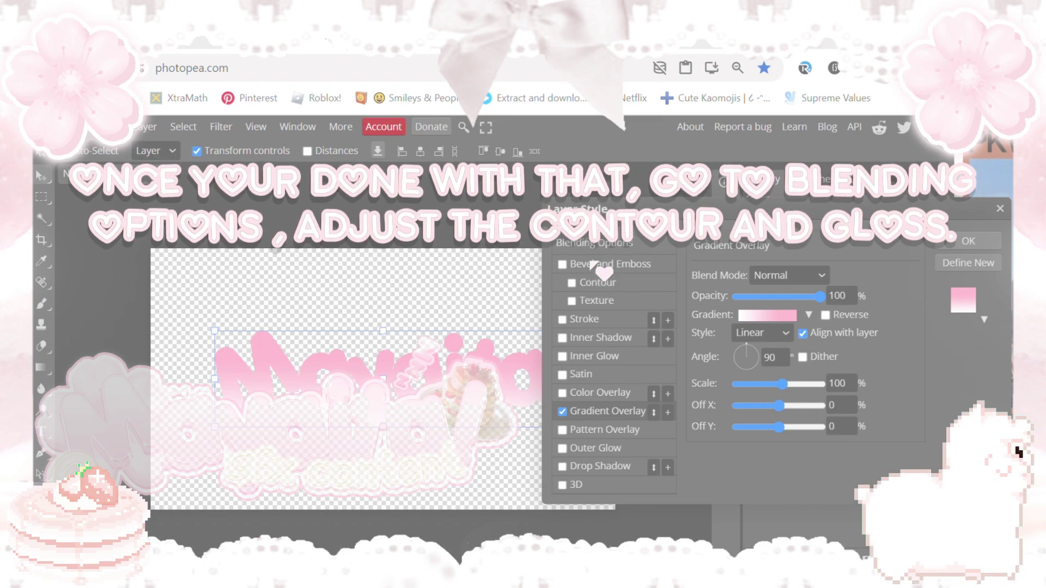
# Enable Bevel and Emboss and shape its contour into a wave with points at about 30/96 and 74/5.
pyautogui.click(589, 263)
pyautogui.click(745, 433)
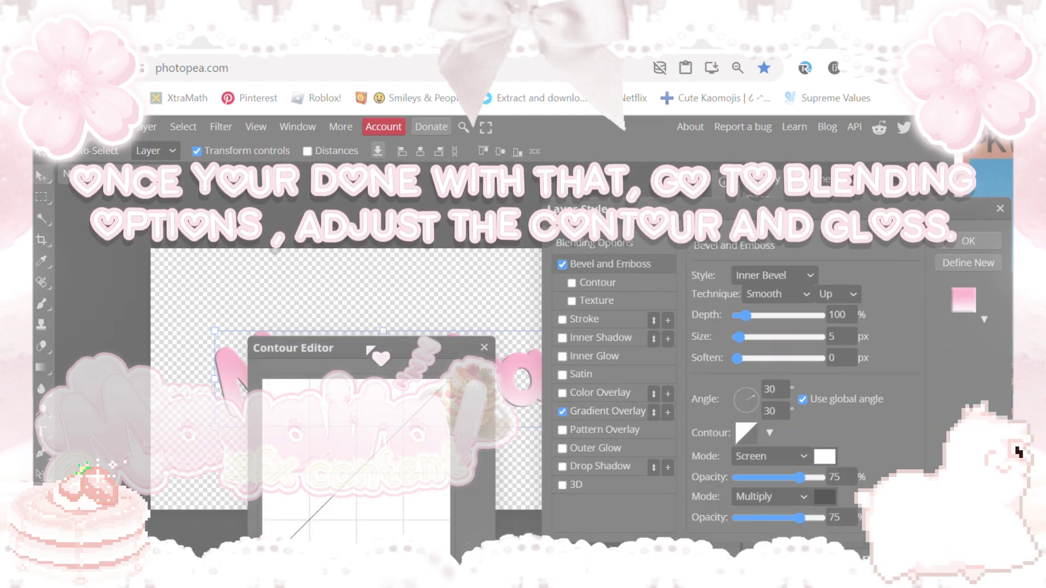
pyautogui.moveTo(366, 347); pyautogui.dragTo(711, 216)
pyautogui.moveTo(640, 219); pyautogui.dragTo(658, 215)
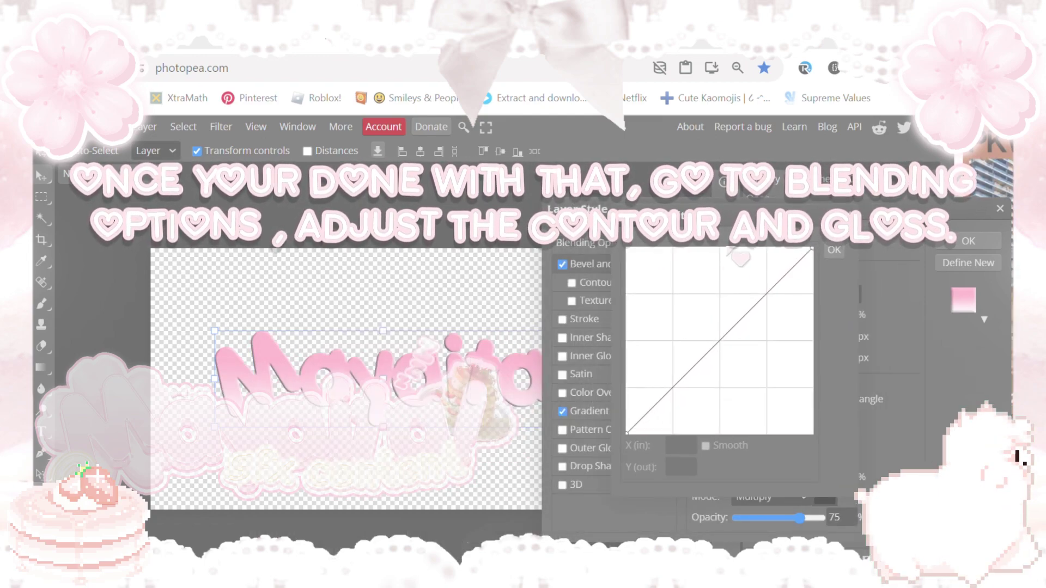
pyautogui.click(721, 337)
pyautogui.moveTo(722, 339); pyautogui.dragTo(673, 255)
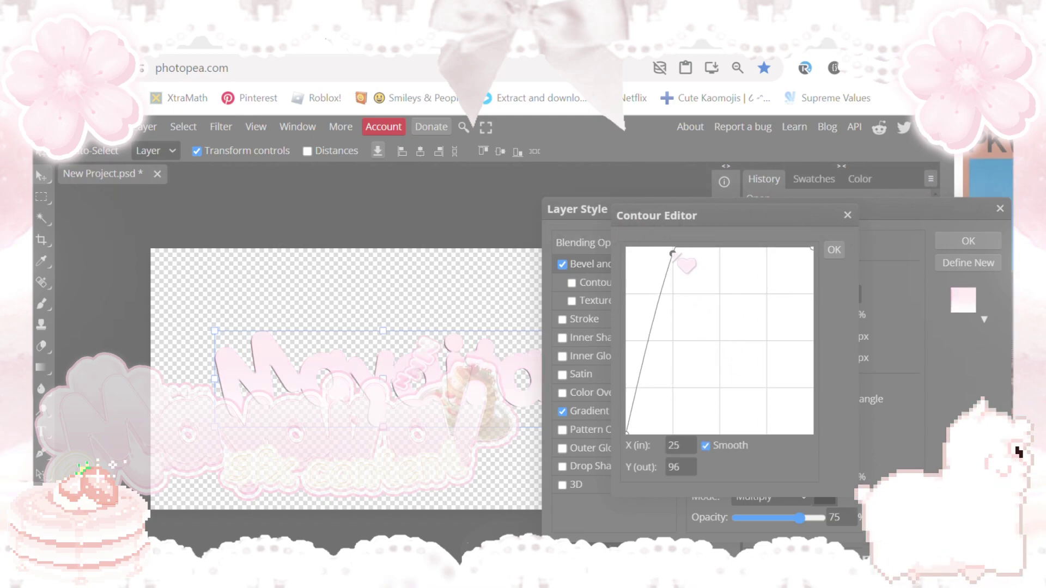
pyautogui.click(739, 252)
pyautogui.moveTo(739, 252); pyautogui.dragTo(765, 425)
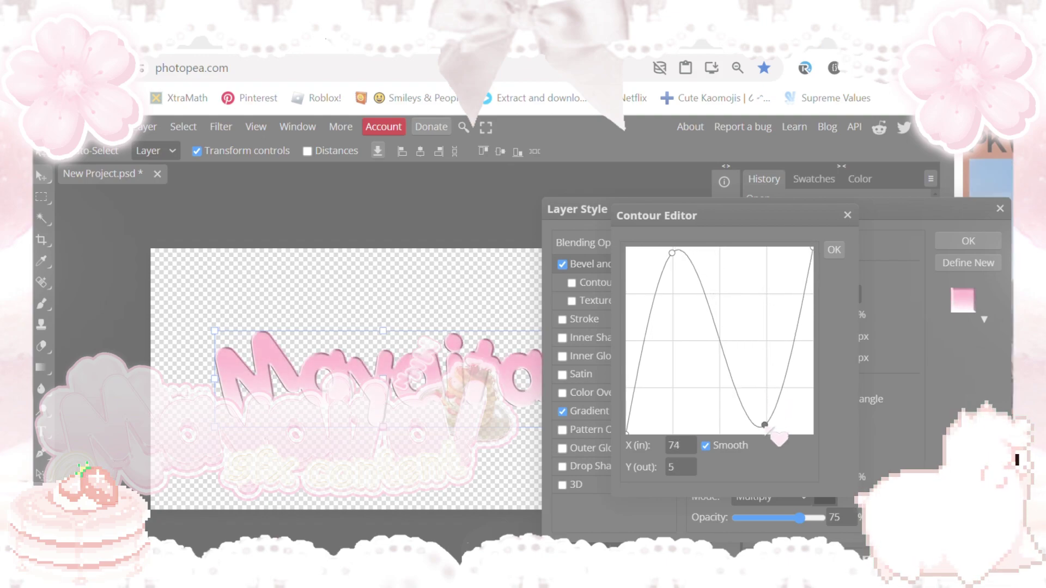
pyautogui.moveTo(672, 252)
pyautogui.mouseDown()
pyautogui.moveTo(682, 289)
pyautogui.moveTo(682, 254)
pyautogui.mouseUp()
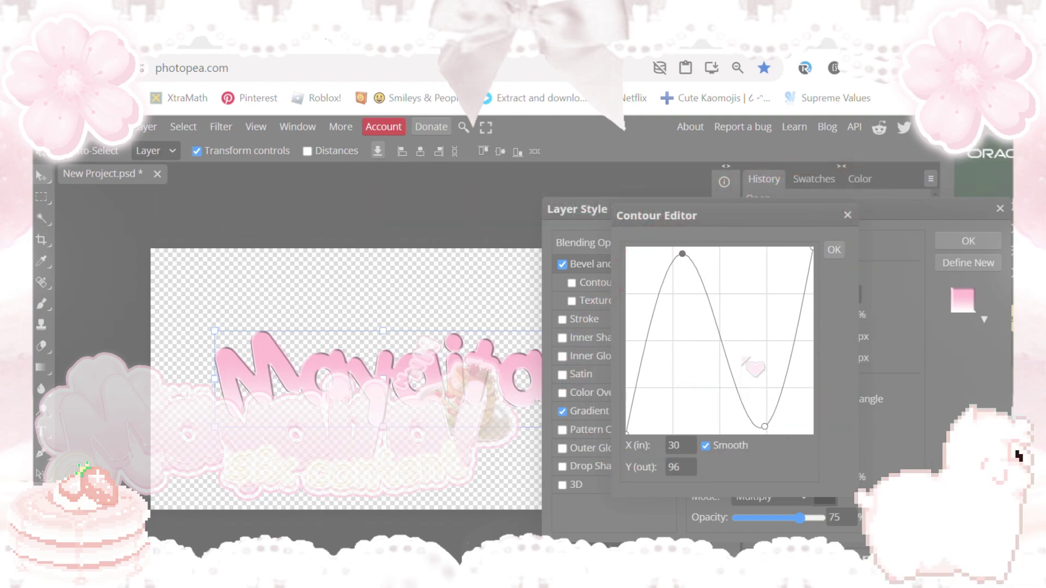
pyautogui.click(834, 249)
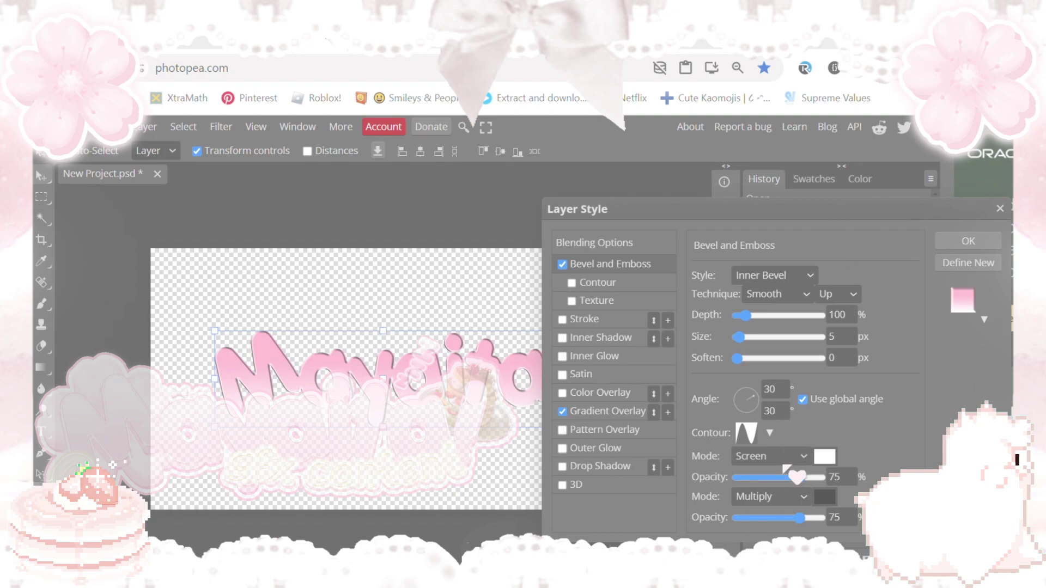
# Set the bevel's Screen opacity to 100% and its Multiply shading to pink f991af at 50% opacity, and apply the layer style.
pyautogui.moveTo(800, 478); pyautogui.dragTo(820, 477)
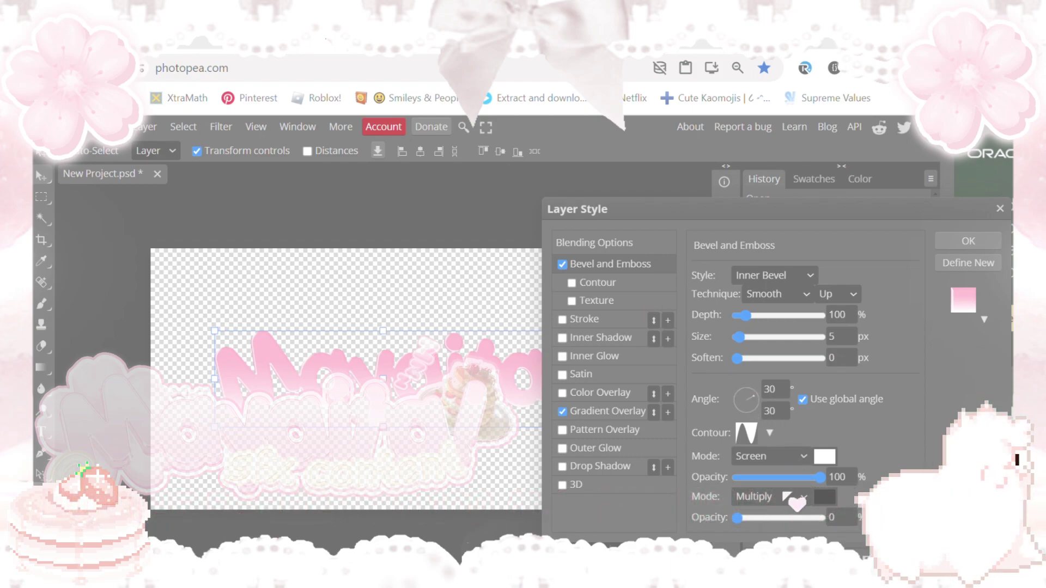
pyautogui.click(772, 518)
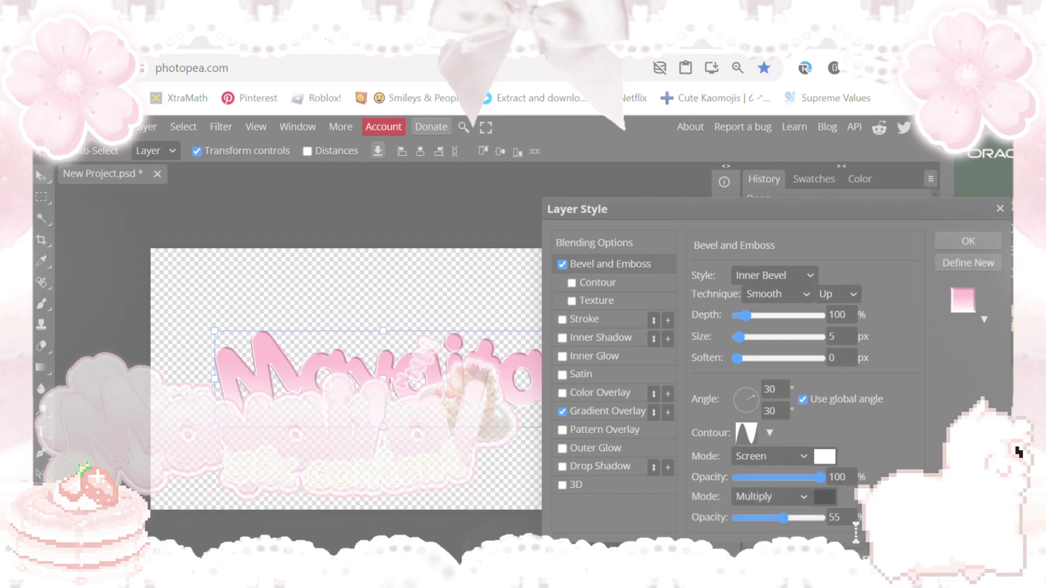
pyautogui.click(825, 500)
pyautogui.click(645, 290)
pyautogui.click(892, 311)
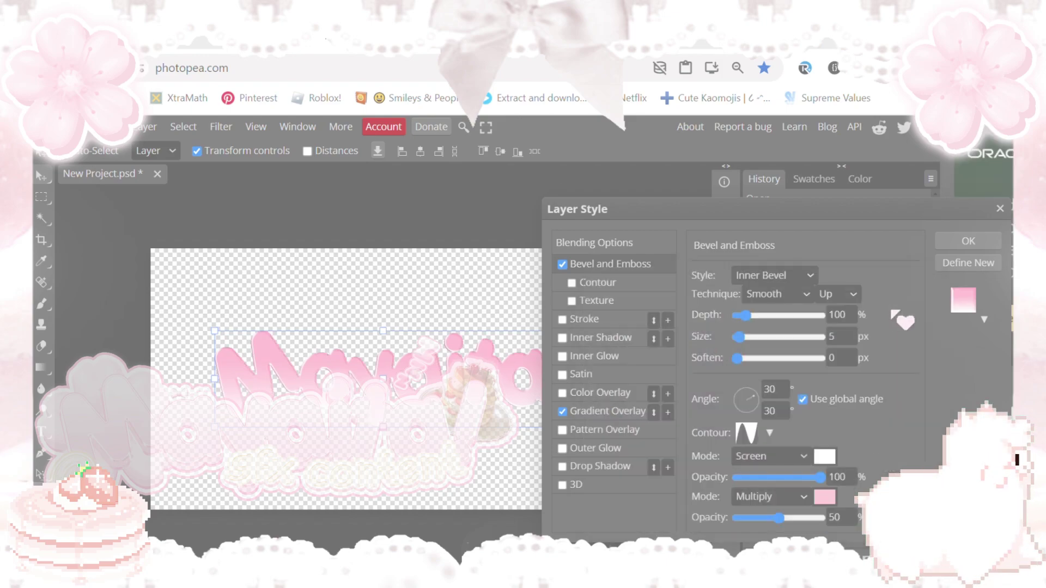
pyautogui.click(826, 499)
pyautogui.click(696, 308)
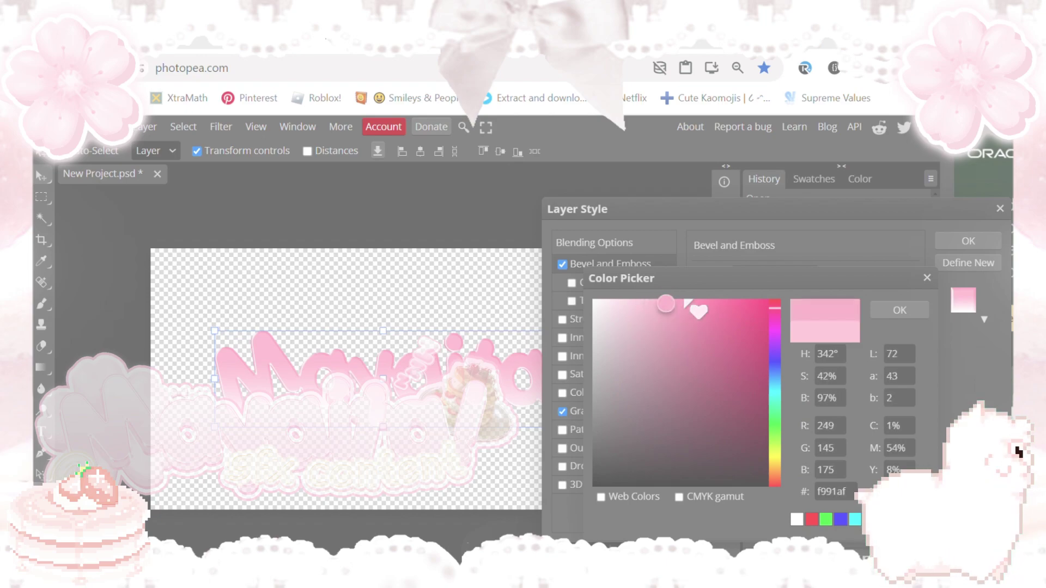
pyautogui.click(894, 311)
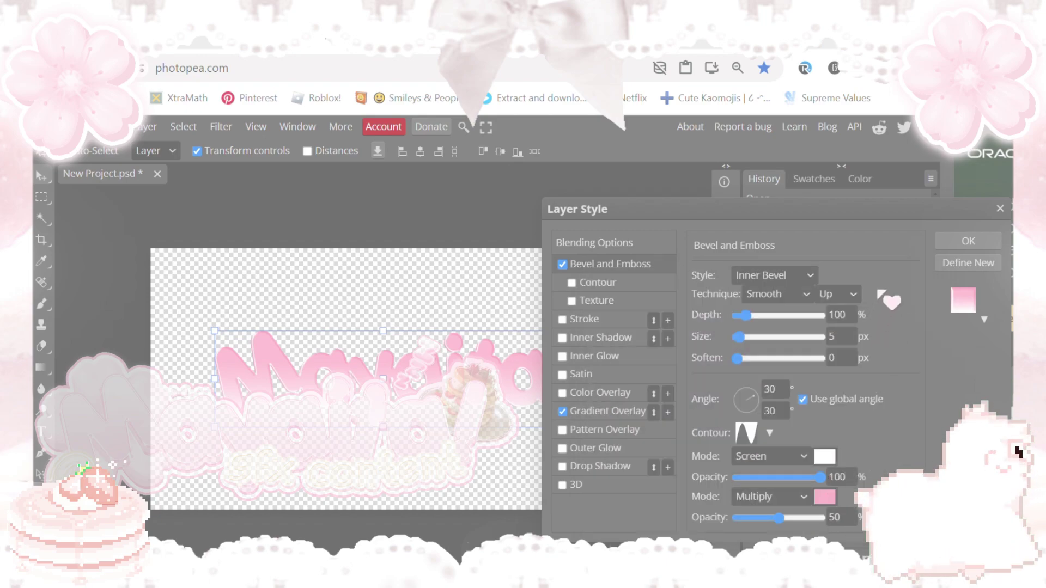
pyautogui.click(969, 241)
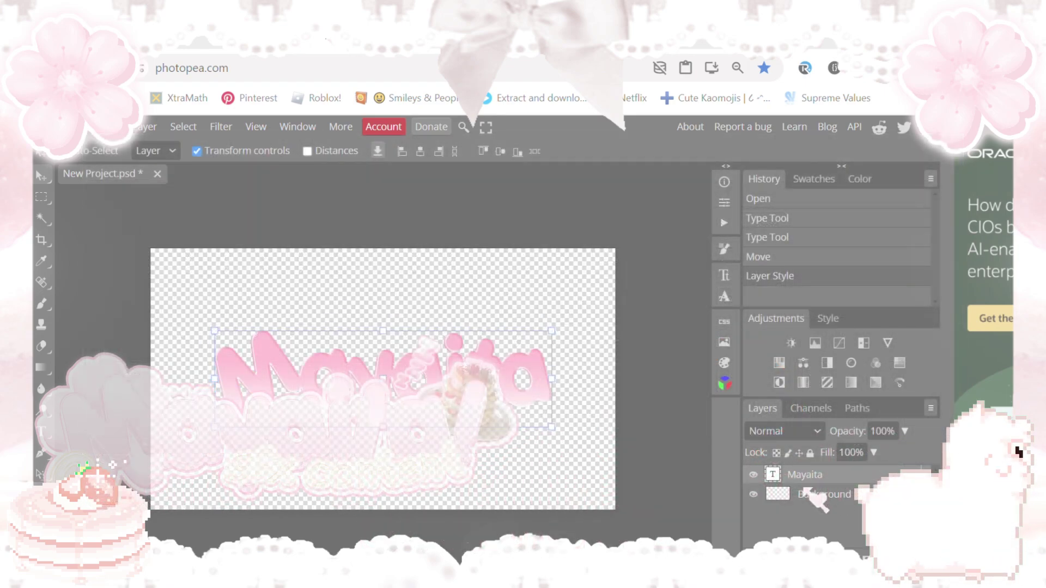
# Duplicate the text layer repeatedly, nudging each copy slightly upward to build up thick, glossy lettering.
pyautogui.hotkey('alt', 'Up')
pyautogui.hotkey('alt', 'Up')
pyautogui.hotkey('alt', 'Up')
pyautogui.hotkey('alt', 'Up')
pyautogui.hotkey('alt', 'Up')
pyautogui.hotkey('alt', 'Up')
pyautogui.hotkey('alt', 'Up')
pyautogui.hotkey('alt', 'Up')
pyautogui.hotkey('alt', 'Up')
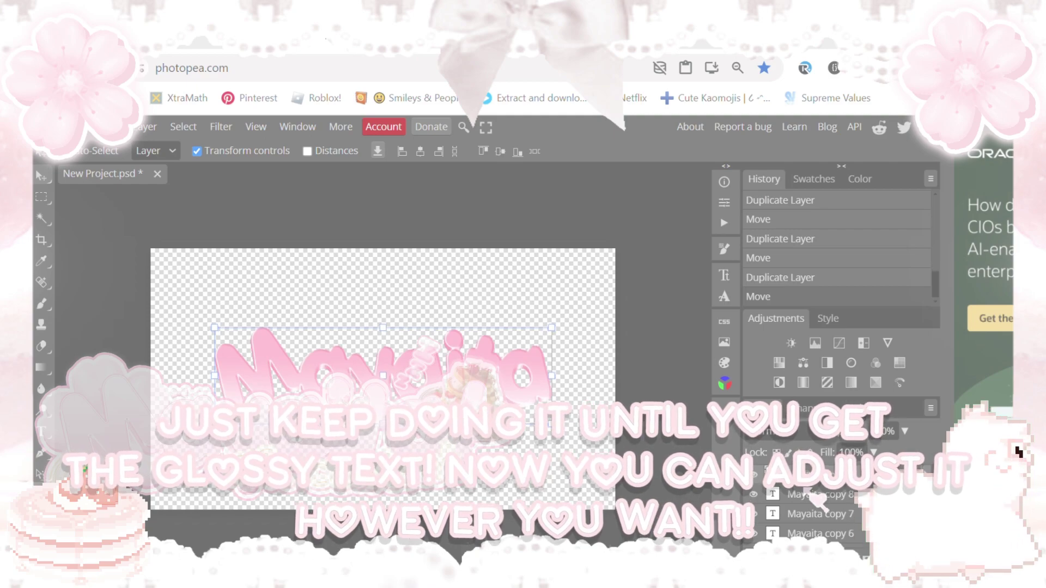
pyautogui.hotkey('alt', 'Up')
pyautogui.hotkey('alt', 'Up')
pyautogui.hotkey('alt', 'Up')
pyautogui.hotkey('alt', 'Up')
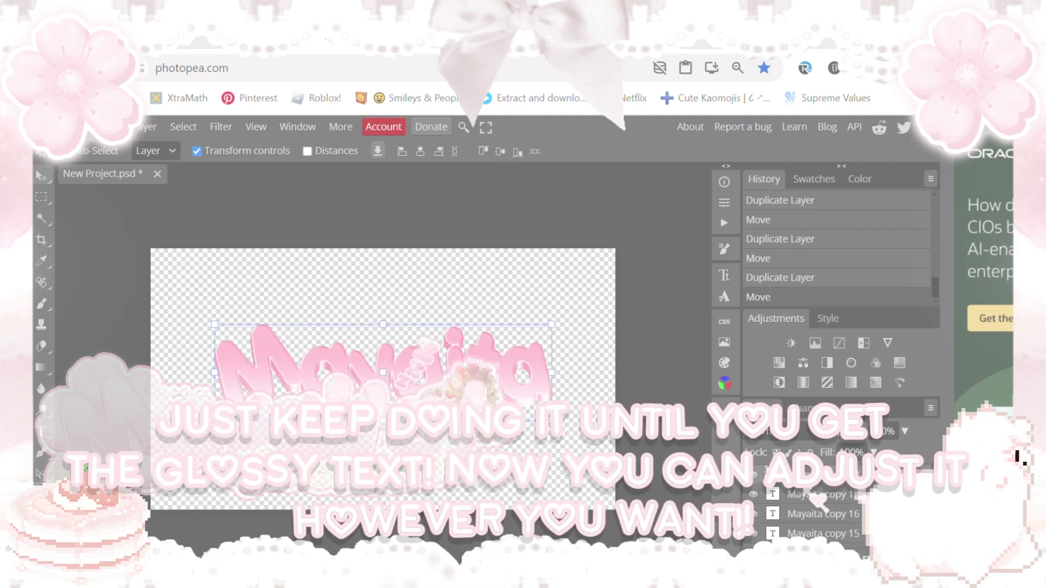
pyautogui.hotkey('alt', 'Up')
pyautogui.hotkey('alt', 'Up')
pyautogui.hotkey('alt', 'Up')
pyautogui.hotkey('alt', 'Up')
pyautogui.scroll(-6, 819, 488)
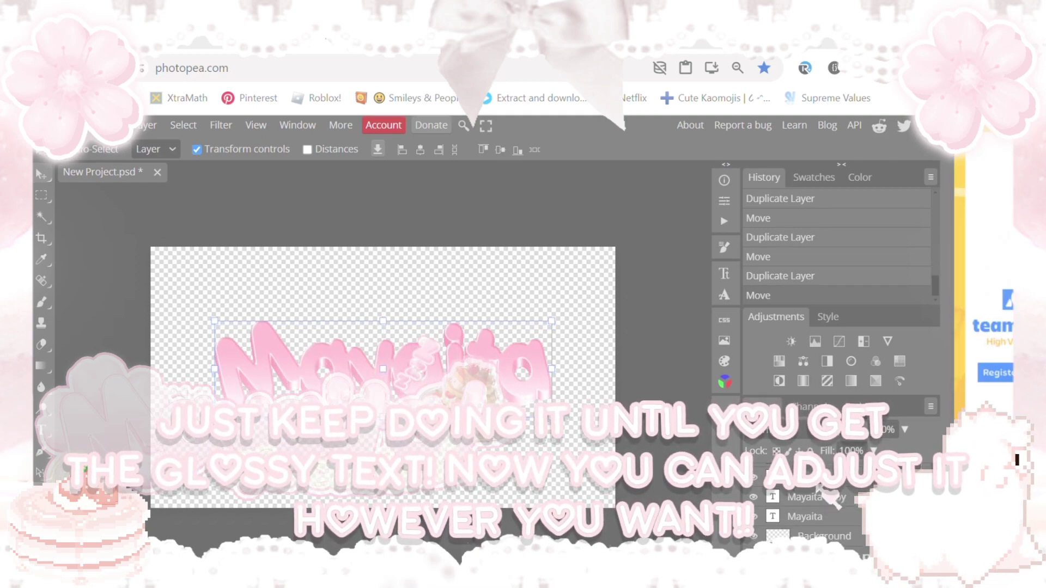
# Merge the original text layer and all its stacked copies into a single layer above the background.
pyautogui.scroll(-1, 819, 487)
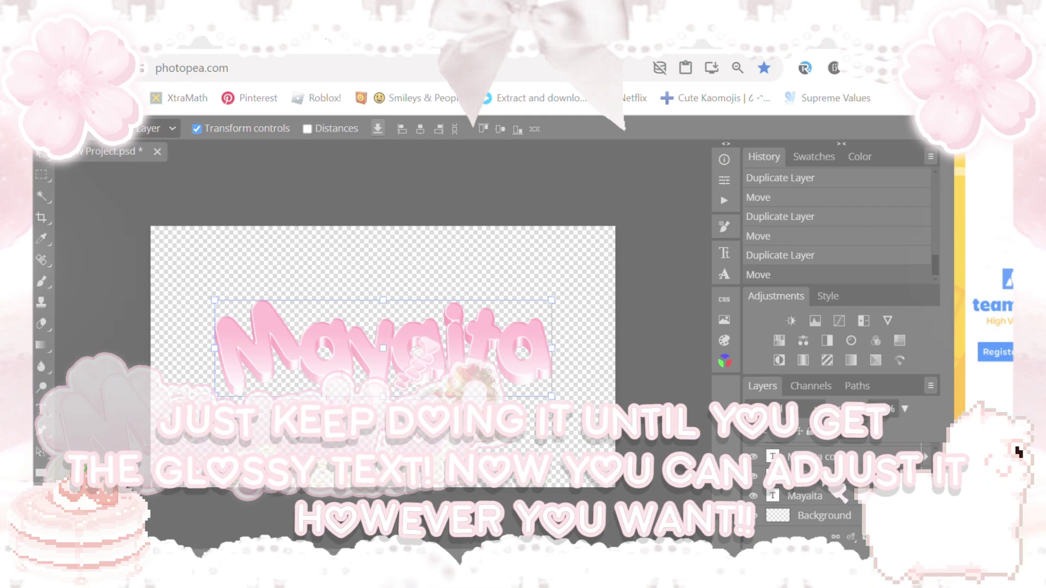
pyautogui.rightClick(818, 497)
pyautogui.click(779, 509)
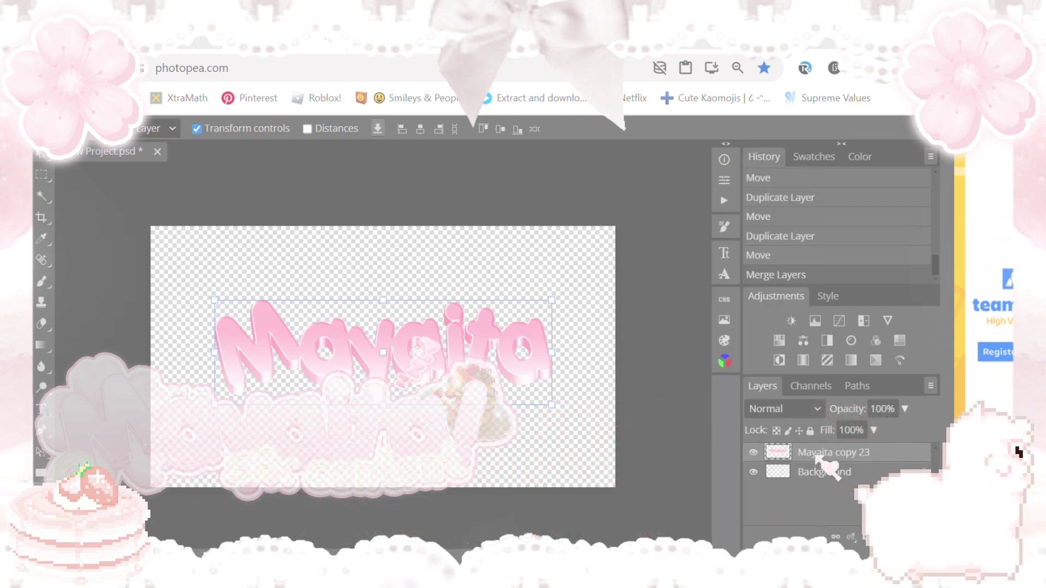
pyautogui.scroll(1, 675, 425)
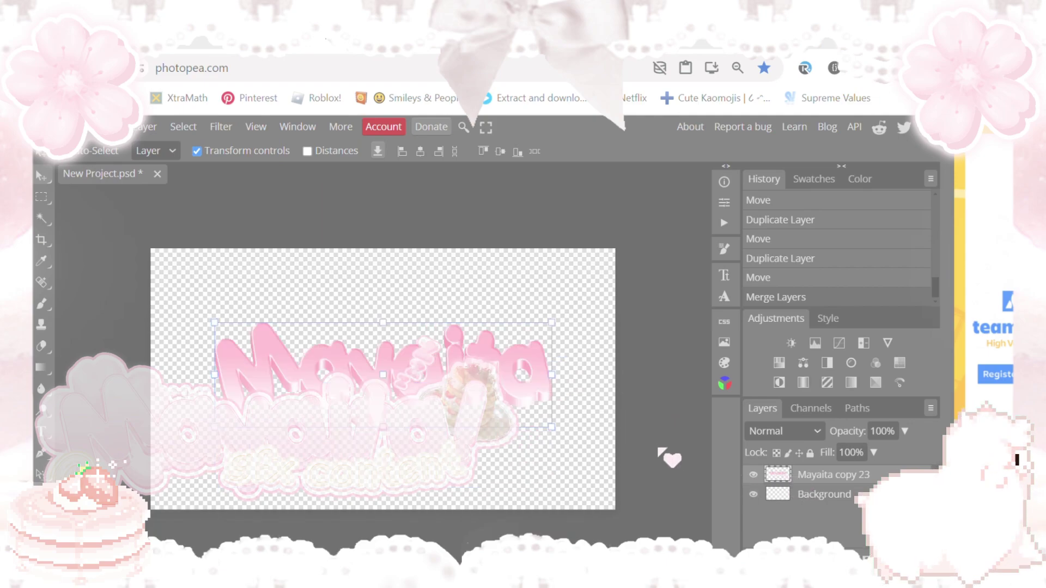
# Add an outside stroke to the merged lettering layer in white, 11 px wide.
pyautogui.rightClick(808, 473)
pyautogui.click(719, 175)
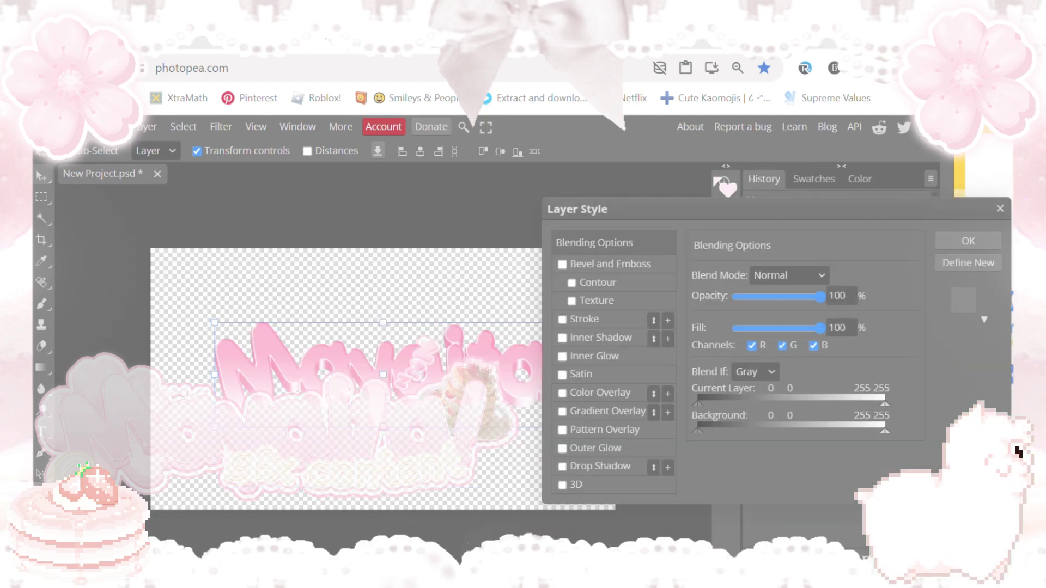
pyautogui.click(583, 319)
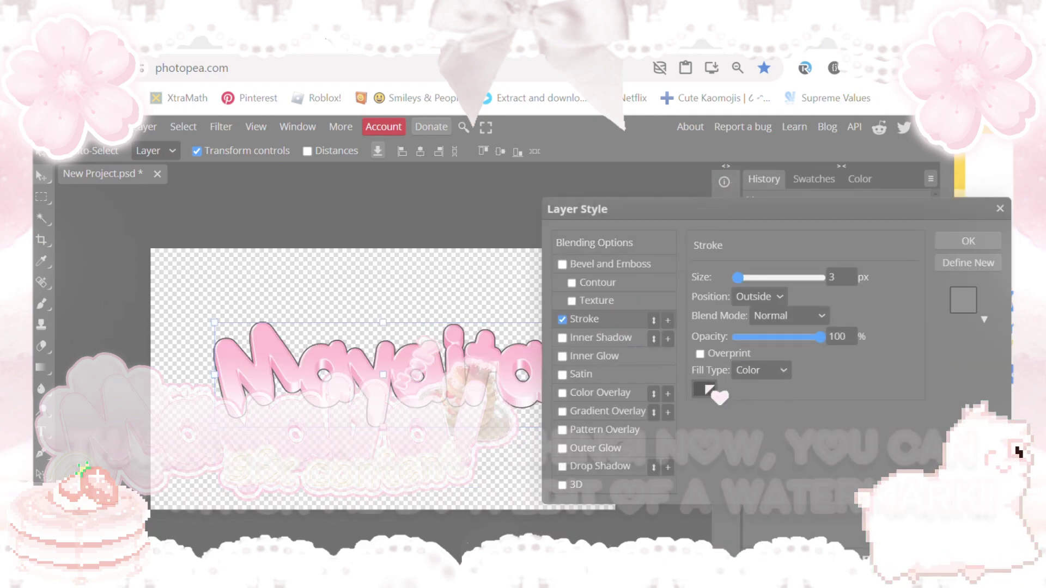
pyautogui.click(708, 391)
pyautogui.click(594, 300)
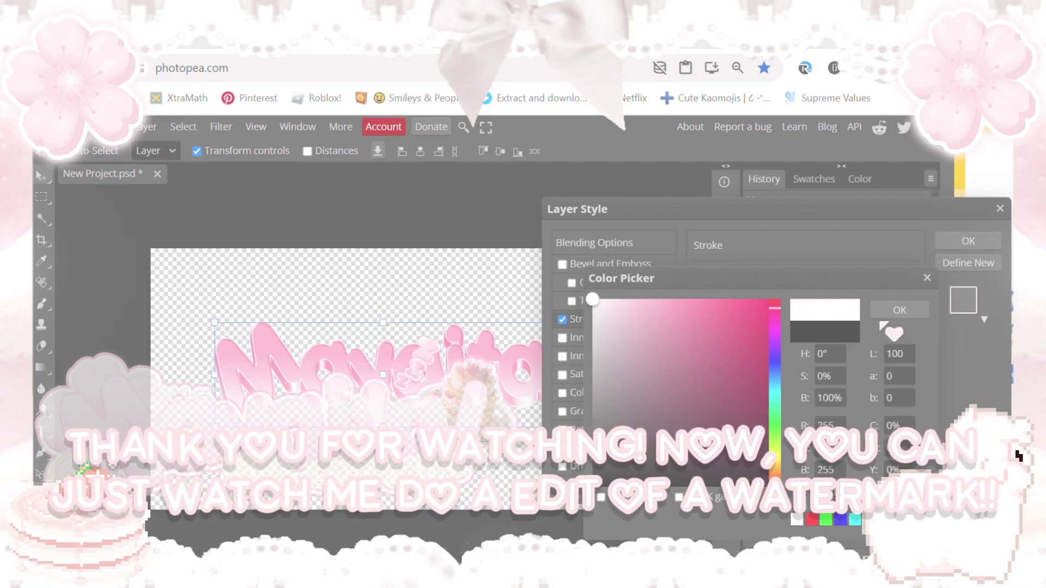
pyautogui.click(900, 310)
pyautogui.moveTo(739, 279); pyautogui.dragTo(744, 279)
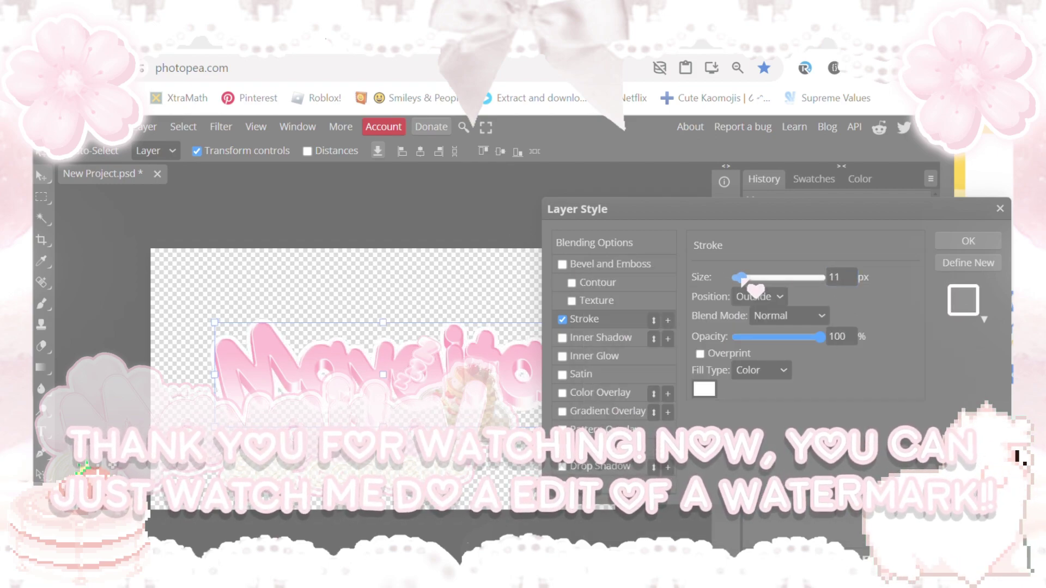
# Add a second stroke around the white outline, 21 px wide, and choose pink ff8fb0 as its colour.
pyautogui.click(668, 321)
pyautogui.click(712, 389)
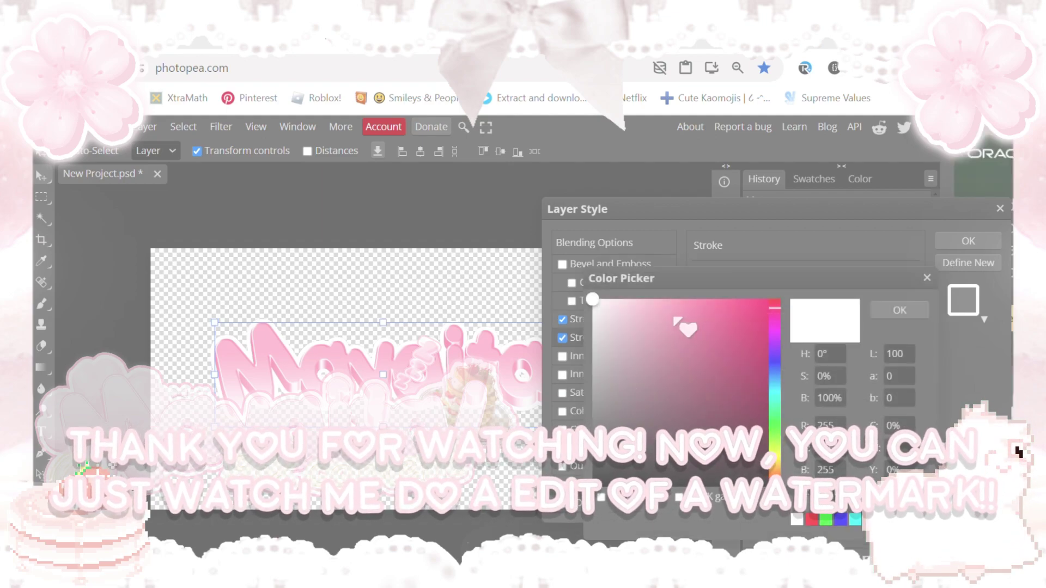
pyautogui.moveTo(675, 319); pyautogui.dragTo(646, 332)
pyautogui.click(881, 314)
pyautogui.moveTo(742, 279); pyautogui.dragTo(745, 279)
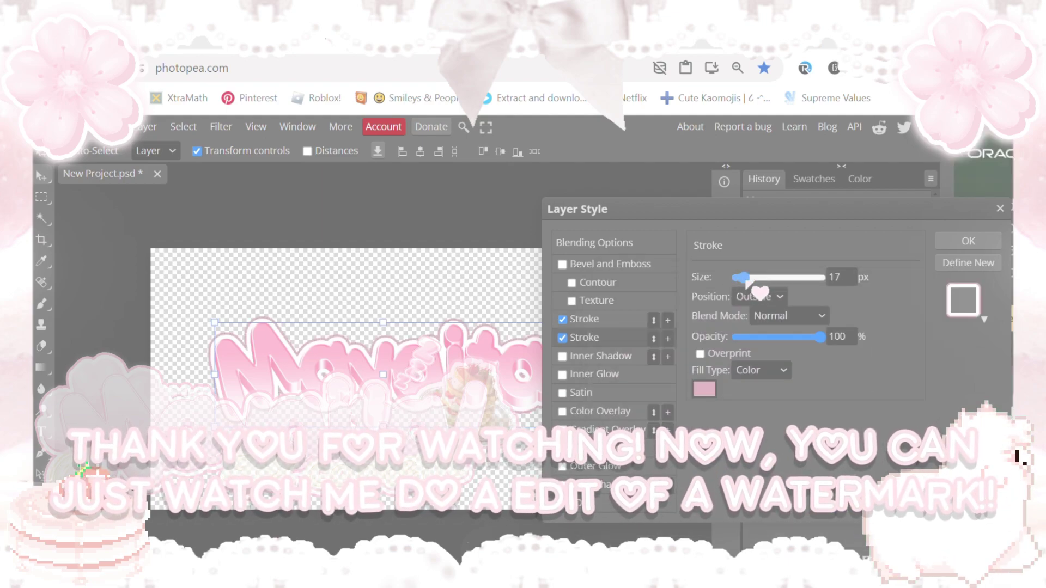
pyautogui.click(704, 389)
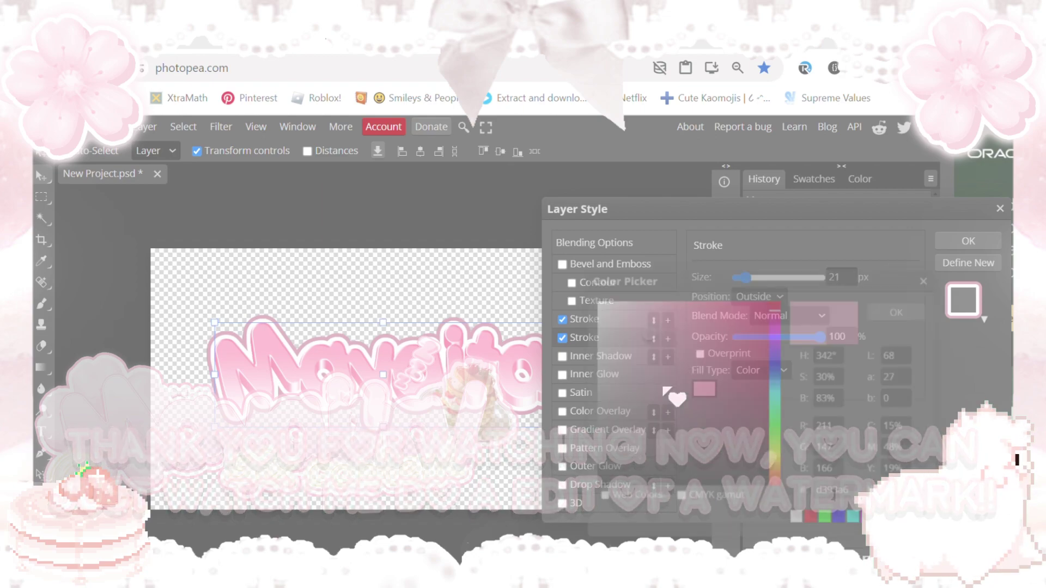
pyautogui.moveTo(664, 308)
pyautogui.mouseDown()
pyautogui.moveTo(688, 293)
pyautogui.moveTo(672, 292)
pyautogui.mouseUp()
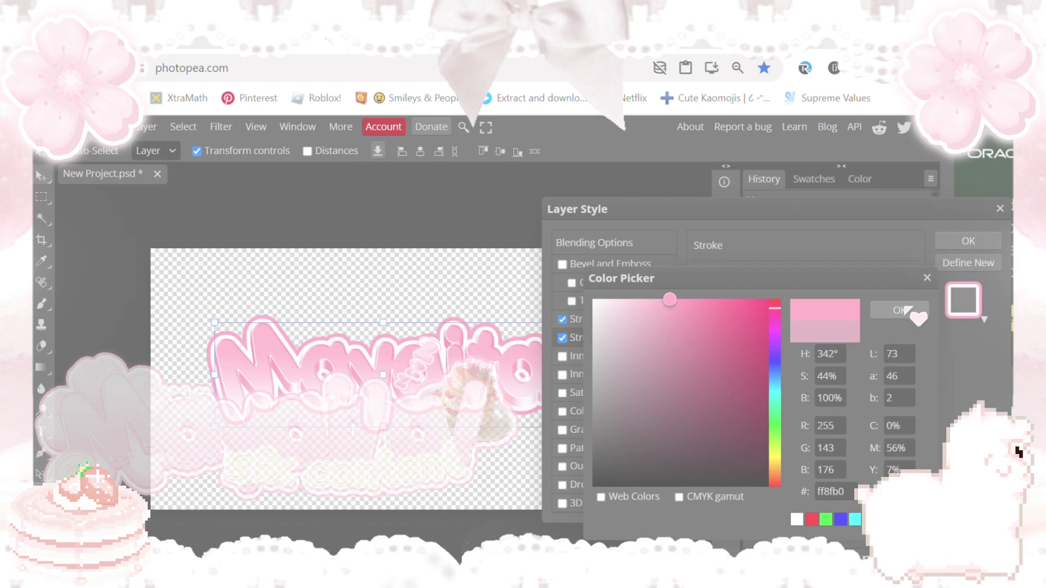